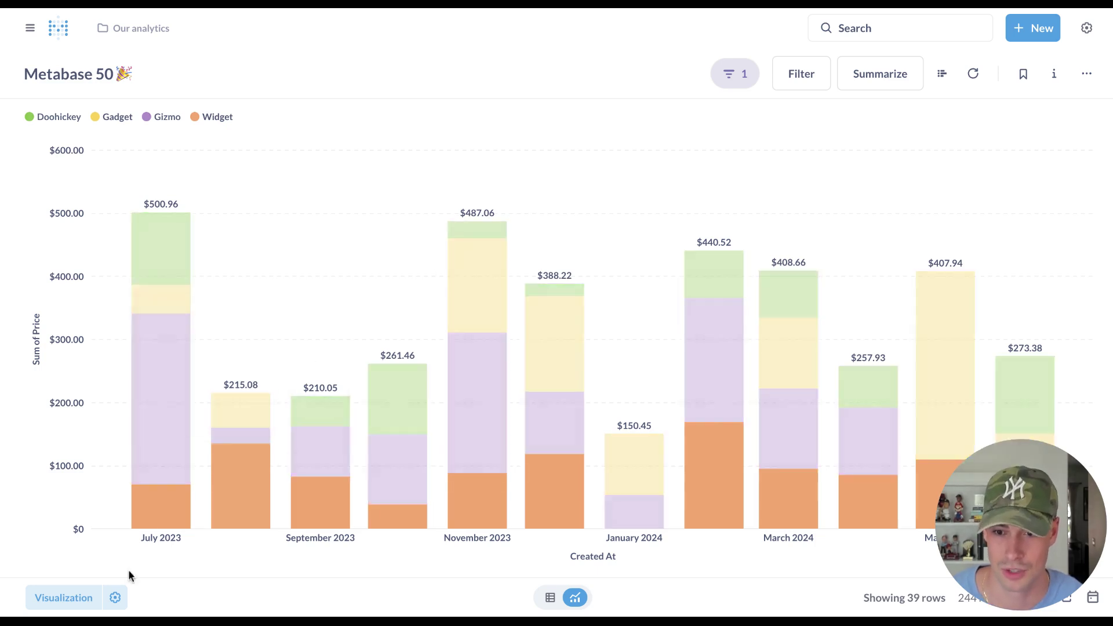
Step: Open the visualization settings and try displaying the Gadget series as a line
{"action": "left_click", "coordinate": [119, 603]}
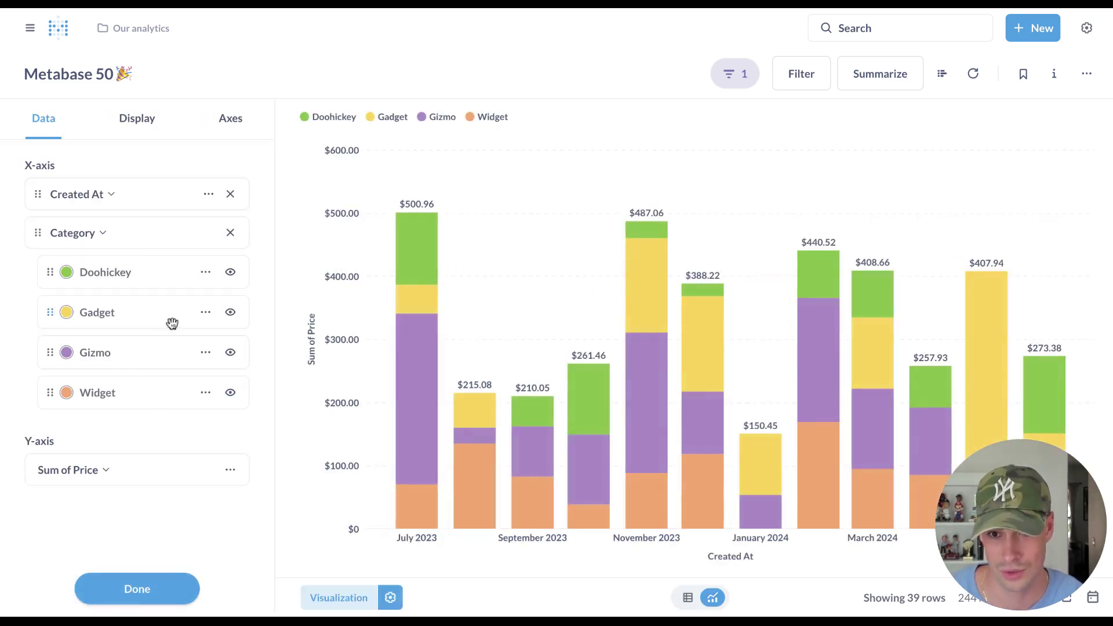
{"action": "left_click", "coordinate": [206, 313]}
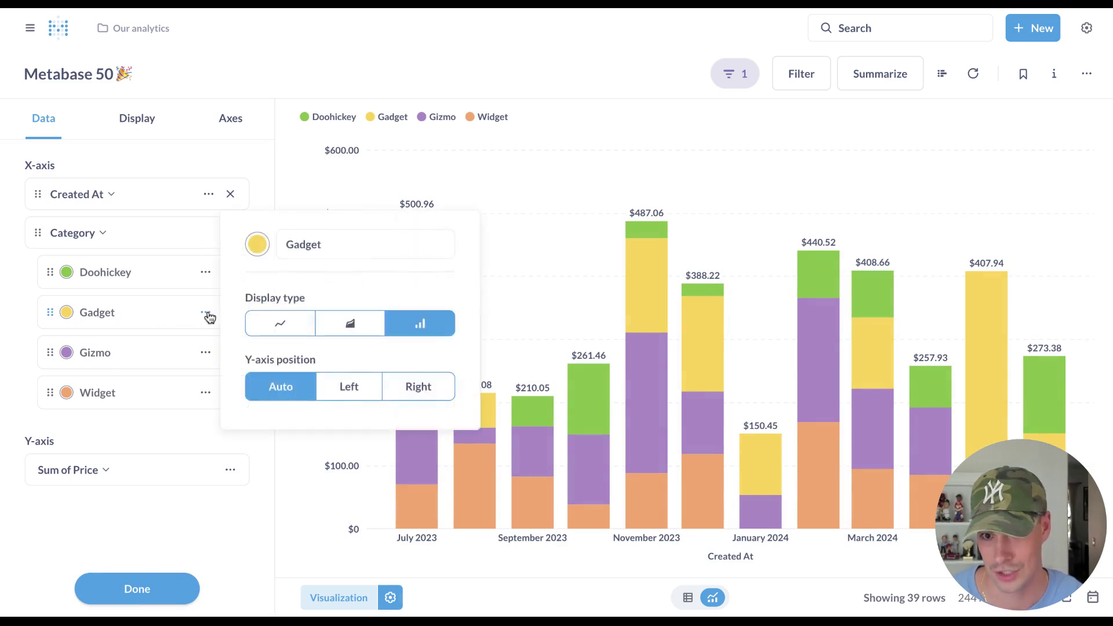
{"action": "left_click", "coordinate": [280, 323]}
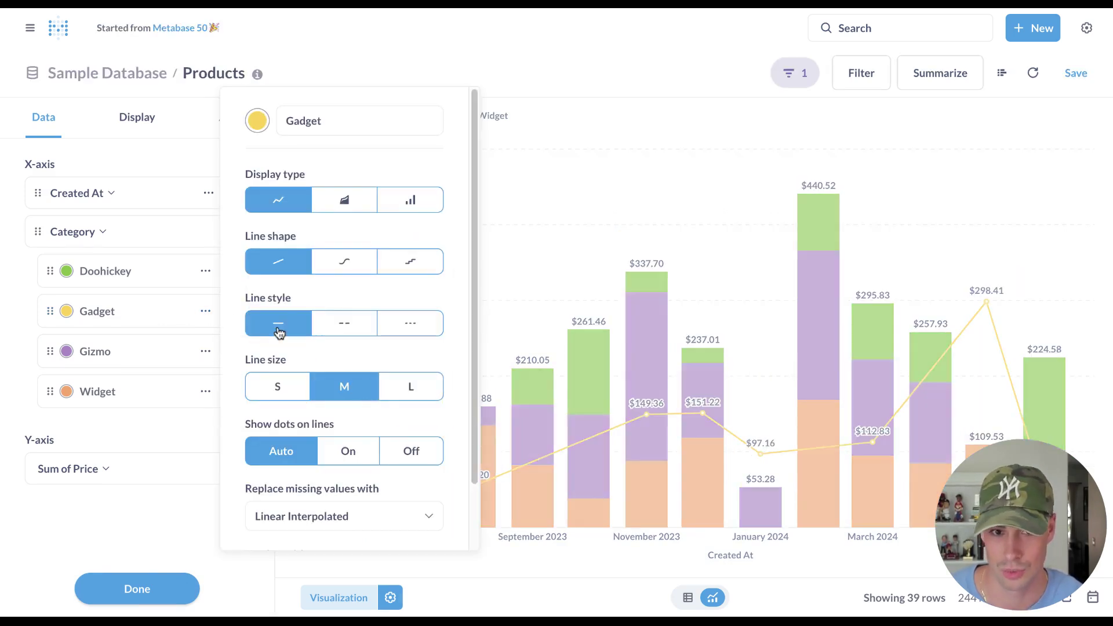
{"action": "left_click", "coordinate": [550, 86]}
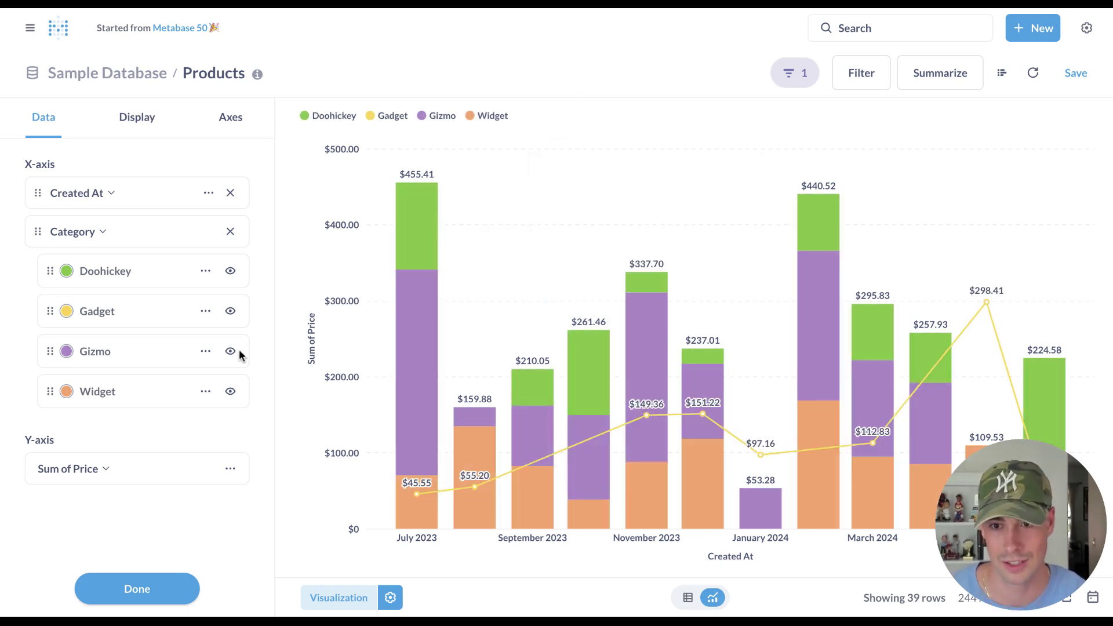
Step: Switch Gadget briefly to area, then back to stacked bars topping at $500.96
{"action": "left_click", "coordinate": [204, 312]}
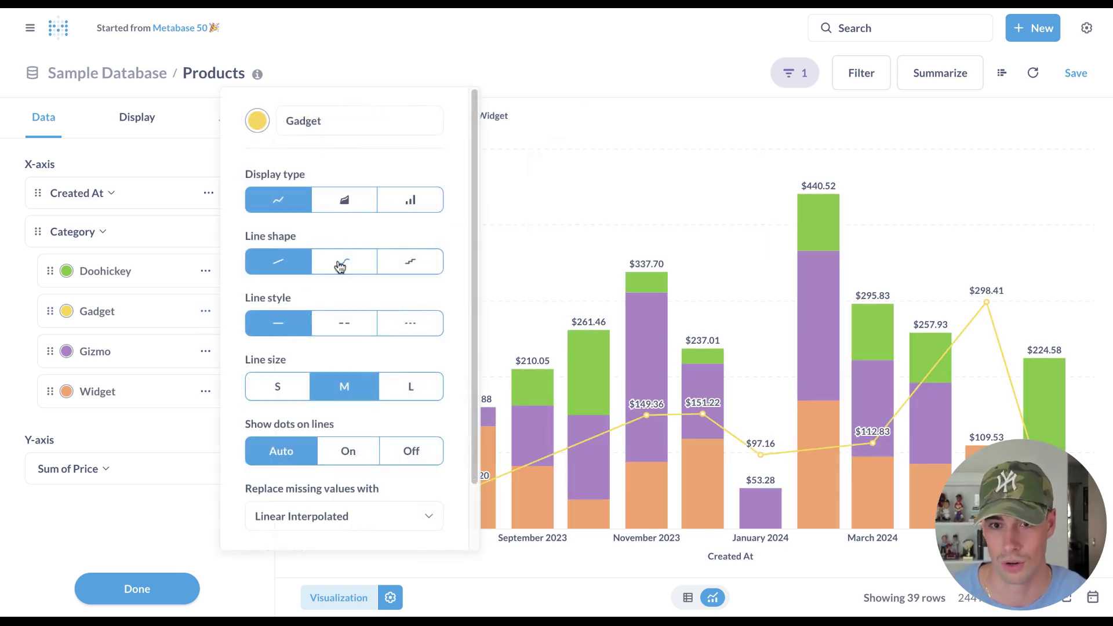
{"action": "left_click", "coordinate": [355, 200]}
{"action": "left_click", "coordinate": [437, 202]}
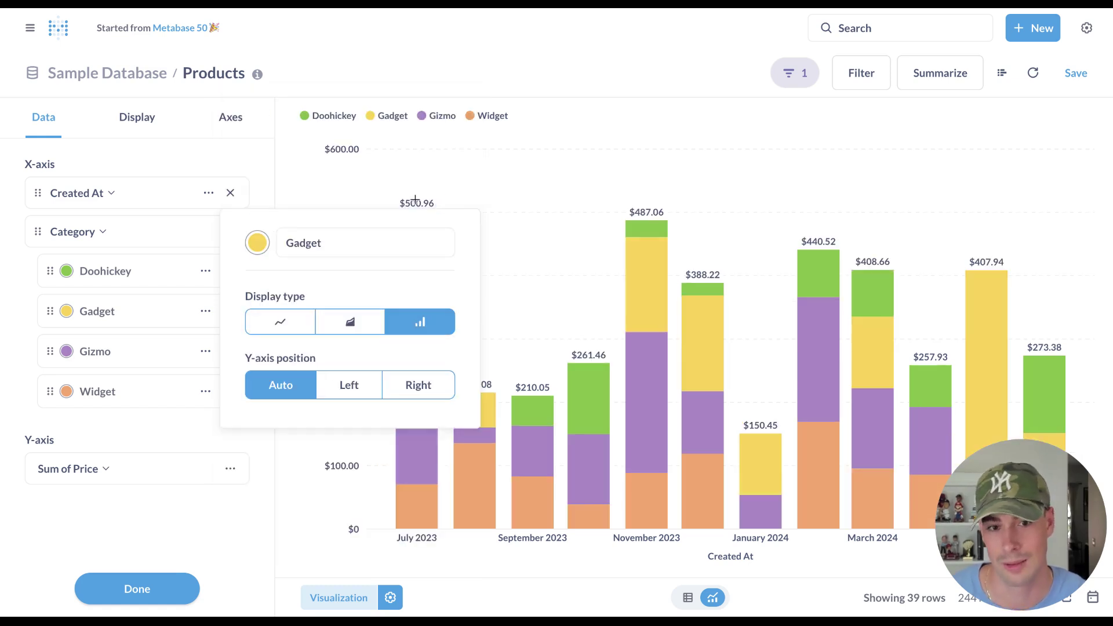
{"action": "left_click", "coordinate": [570, 87]}
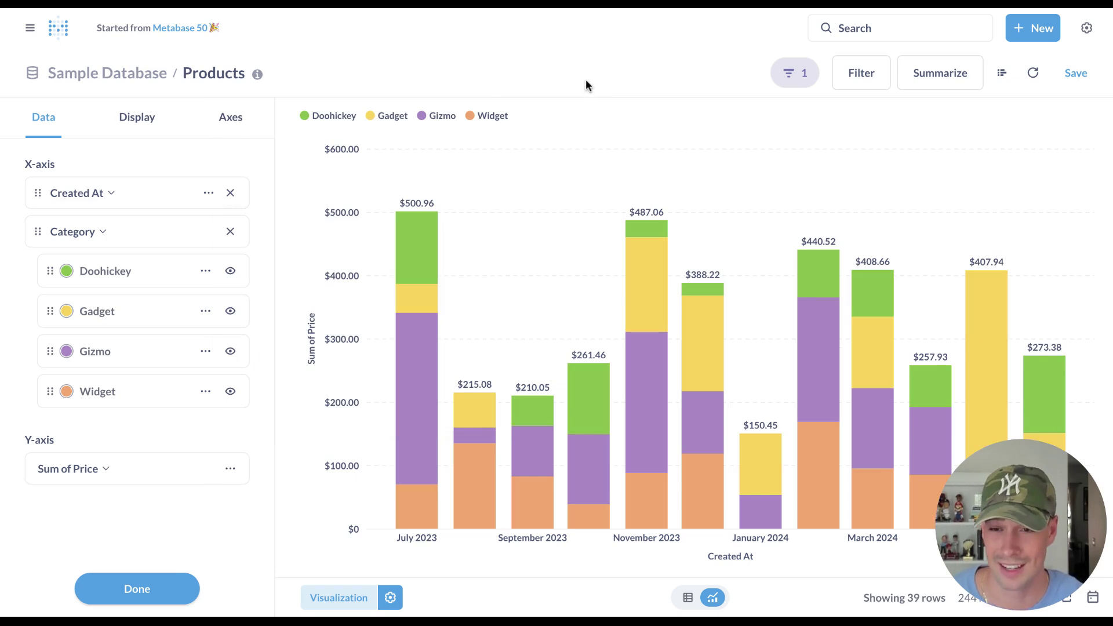
Step: On the Display tab, set Stack values to show to Both, labelling segments and bar totals
{"action": "left_click", "coordinate": [148, 115]}
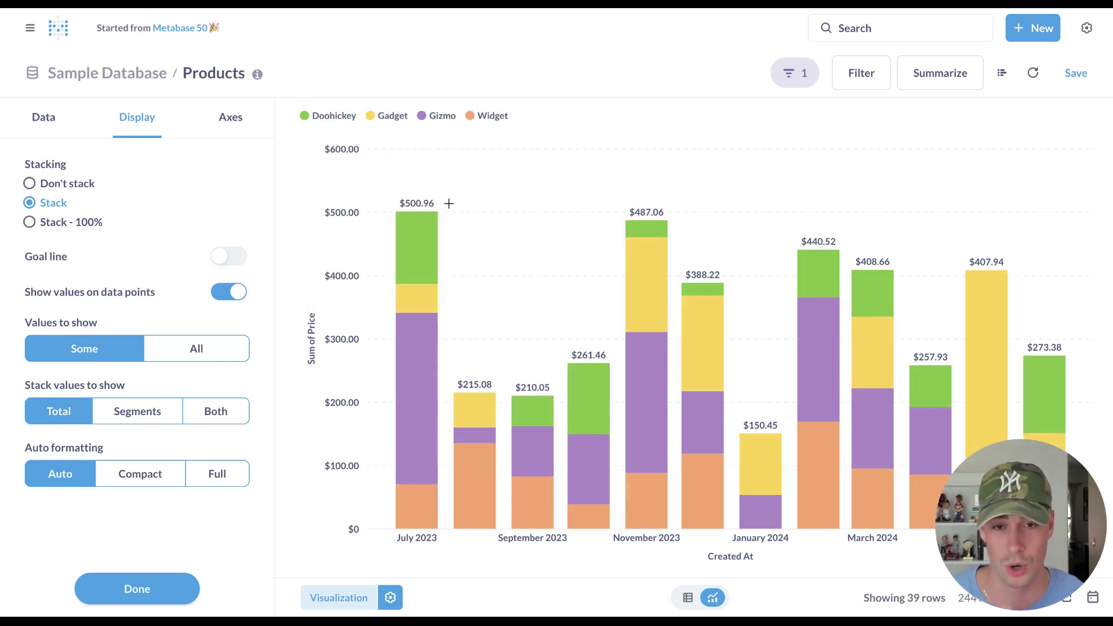
{"action": "left_click", "coordinate": [130, 411]}
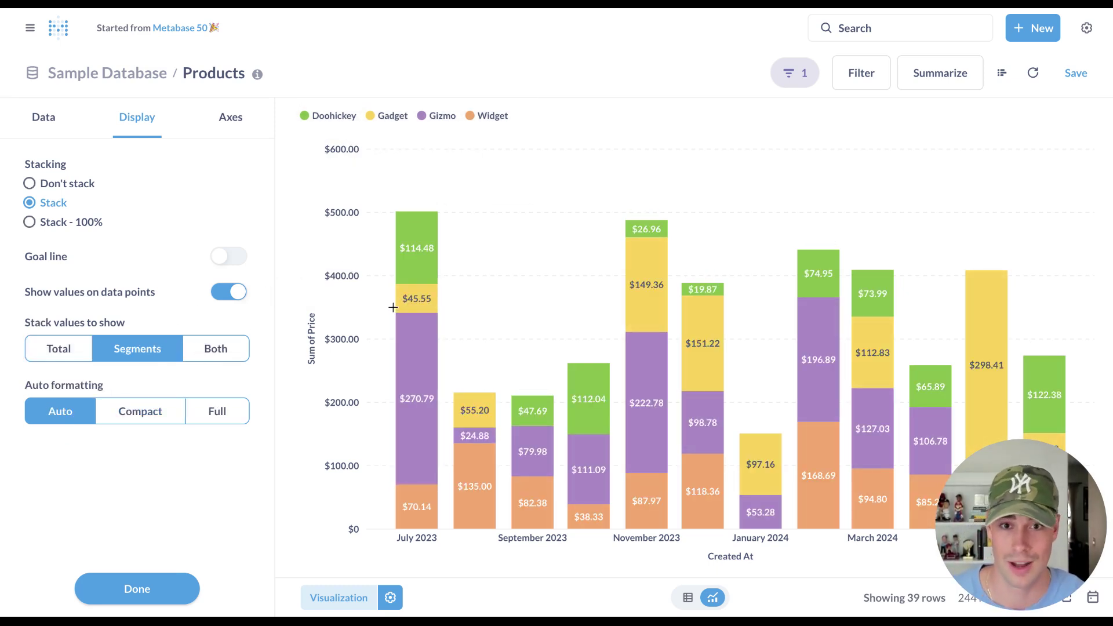
{"action": "mouse_move", "coordinate": [413, 362]}
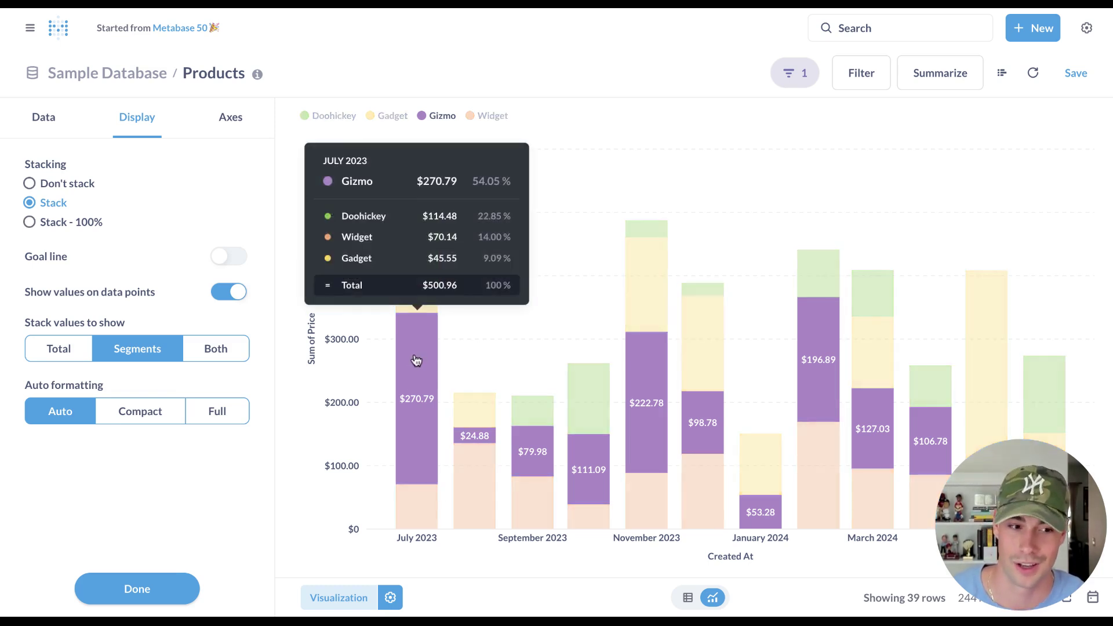
{"action": "left_click", "coordinate": [221, 348]}
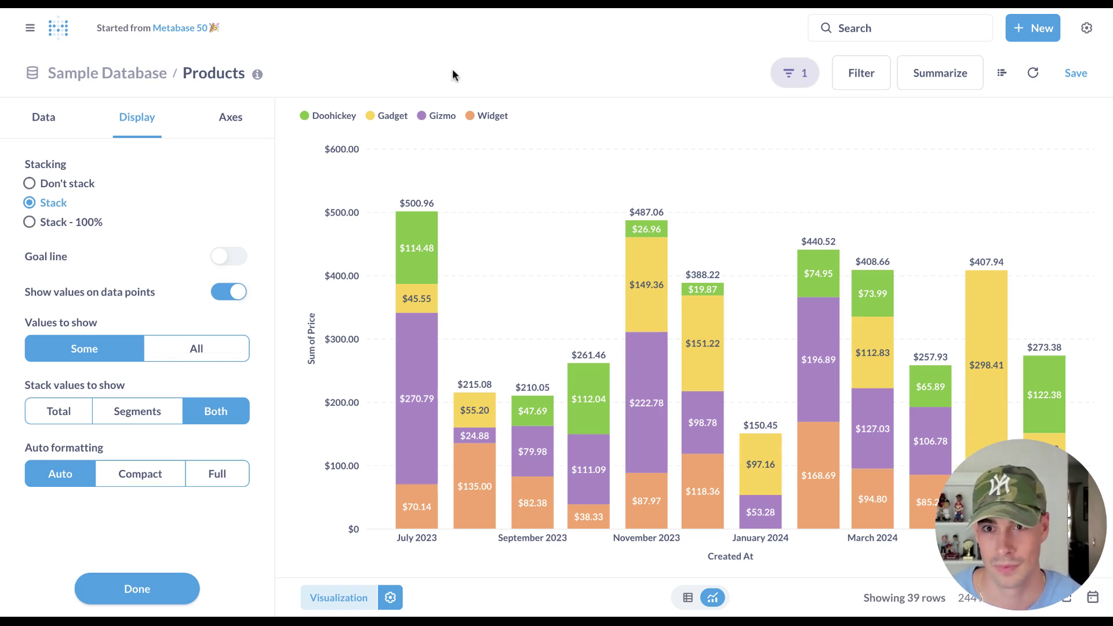
Step: Remove the Category breakout and style the Sum of Price line dotted at size L
{"action": "left_click", "coordinate": [43, 118]}
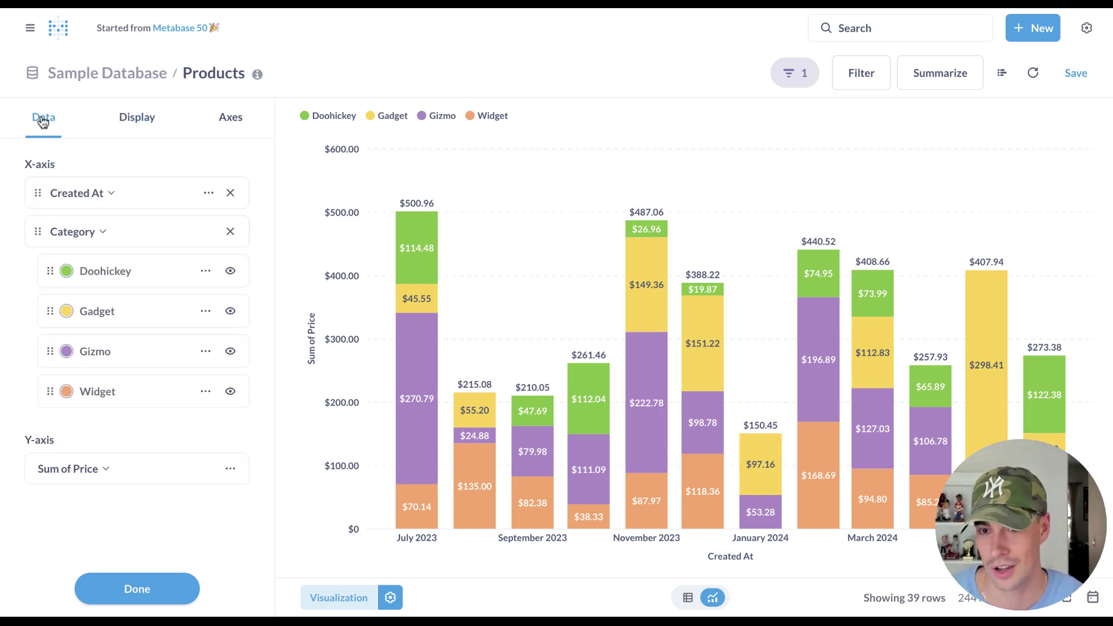
{"action": "left_click", "coordinate": [230, 232]}
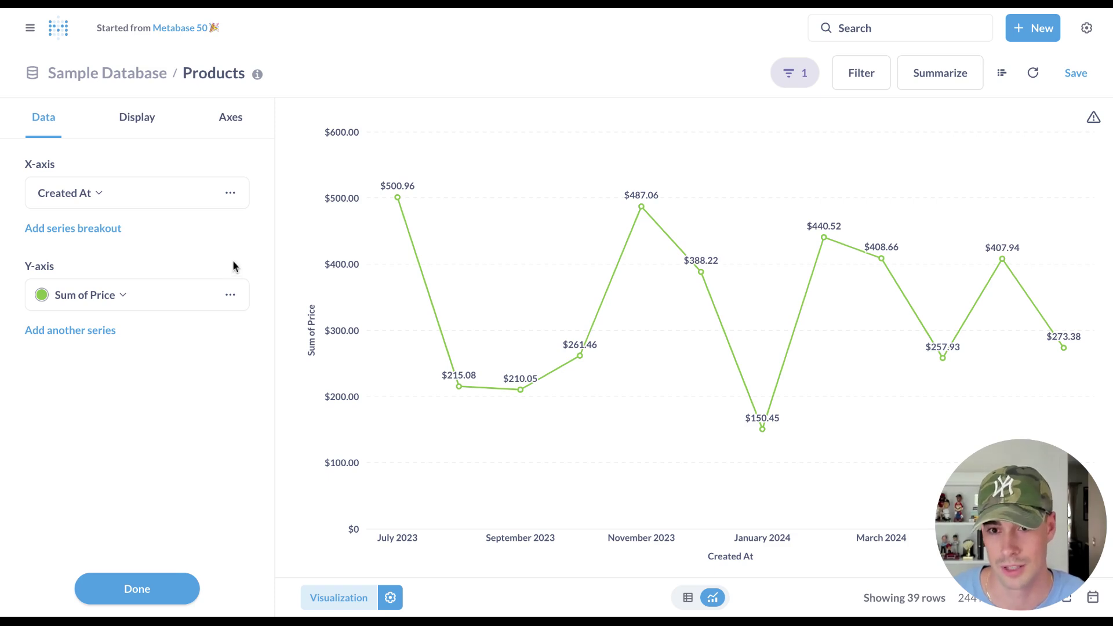
{"action": "left_click", "coordinate": [230, 295]}
{"action": "left_click", "coordinate": [428, 92]}
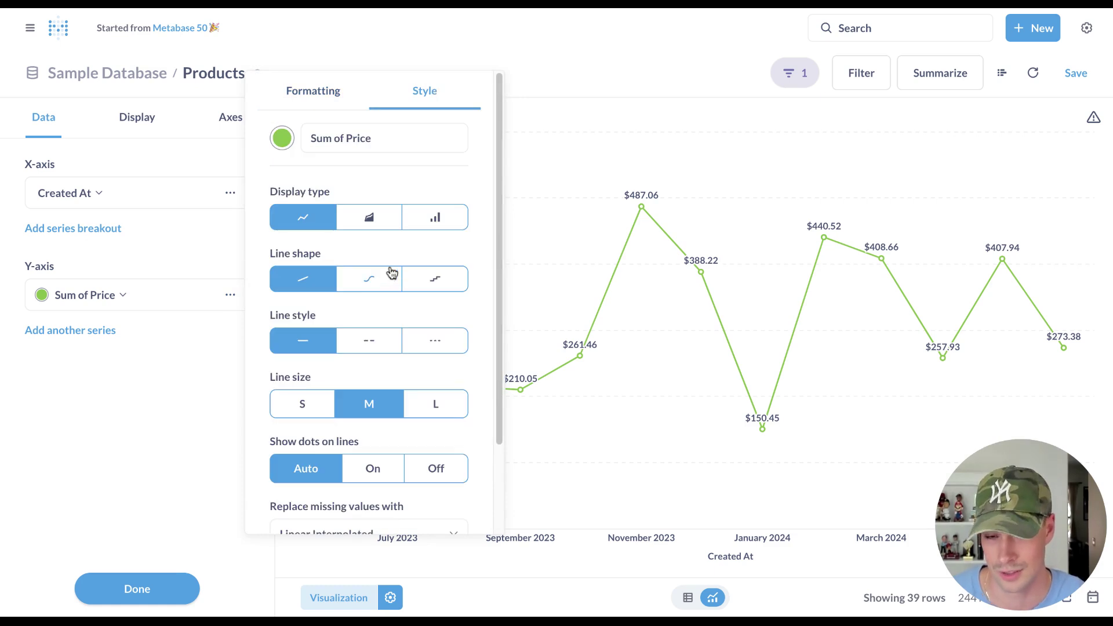
{"action": "left_click", "coordinate": [369, 348]}
{"action": "left_click", "coordinate": [440, 342]}
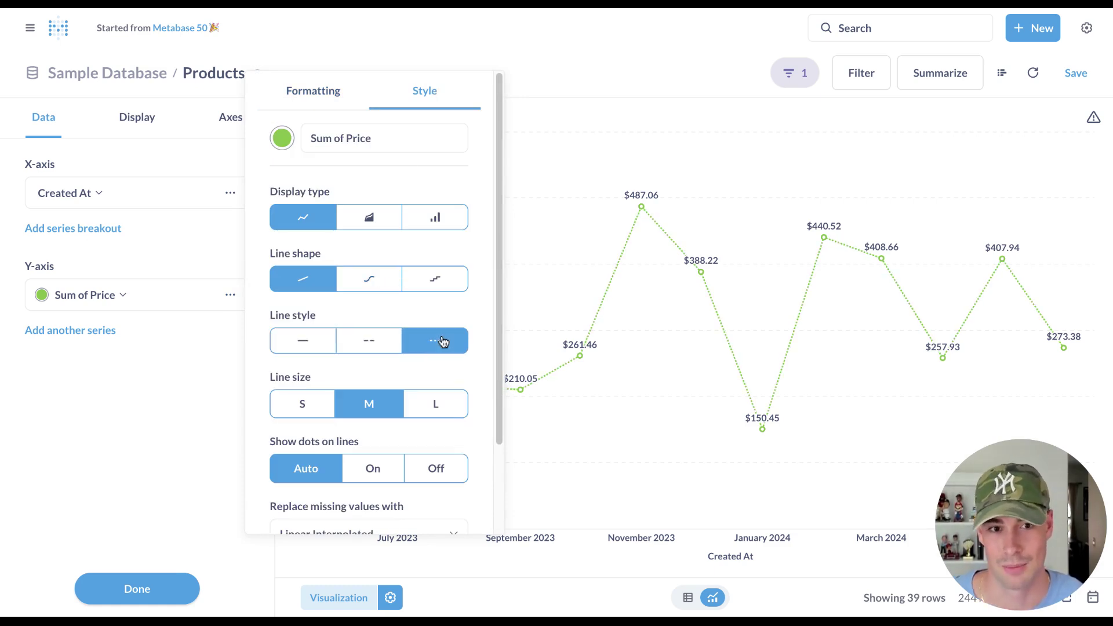
{"action": "left_click", "coordinate": [301, 413]}
{"action": "left_click", "coordinate": [377, 414]}
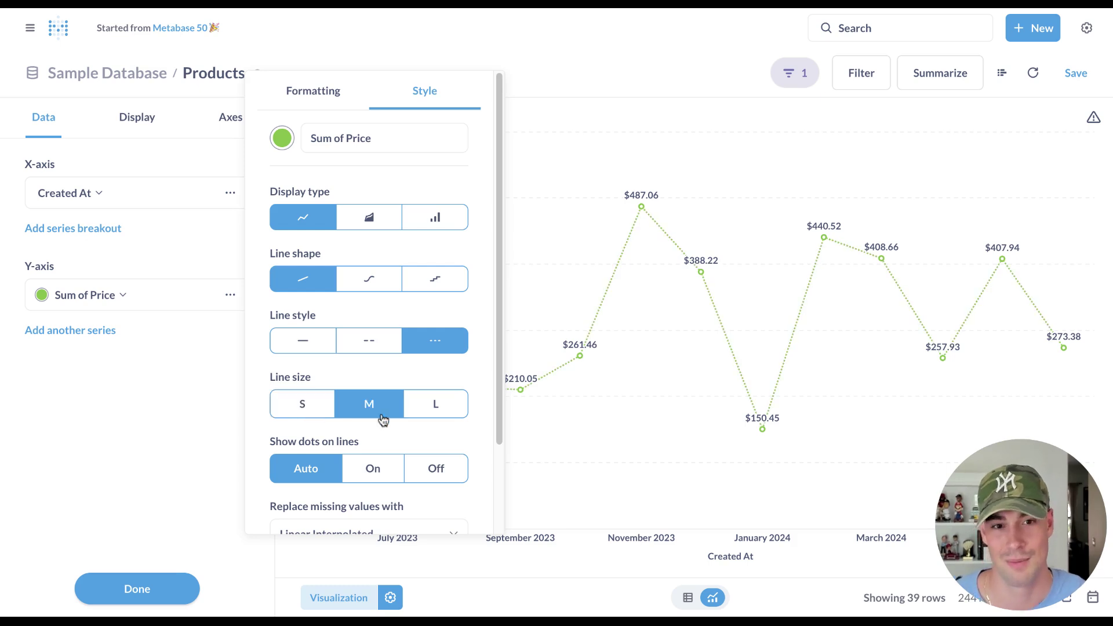
{"action": "left_click", "coordinate": [429, 416]}
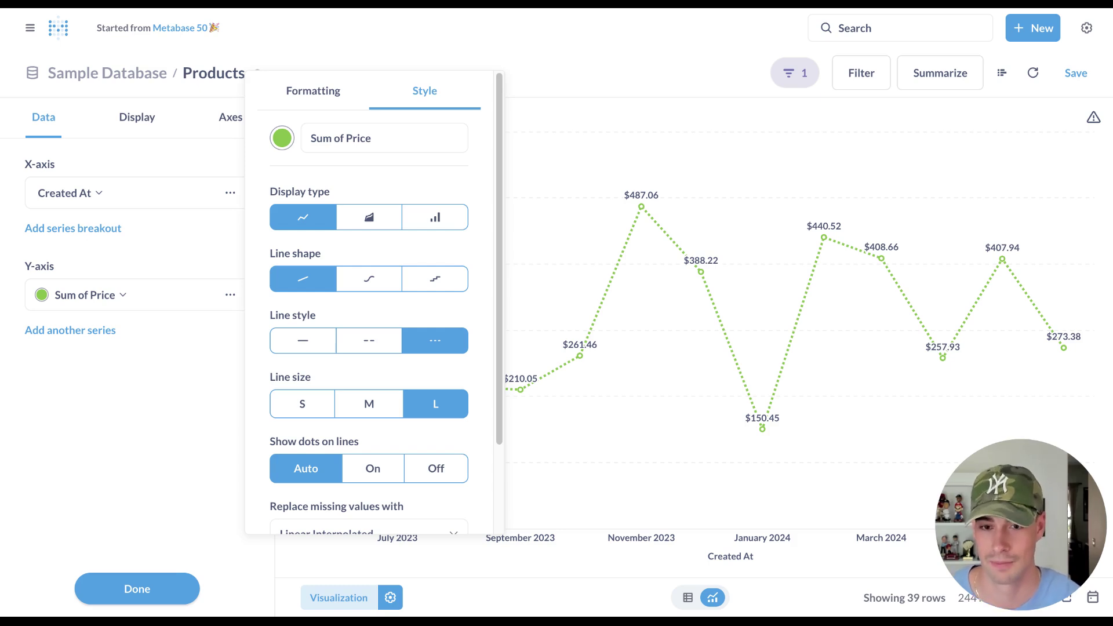
Step: Toggle Unpin from zero on the Axes tab, leaving the y-axis pinned to zero
{"action": "left_click", "coordinate": [556, 168]}
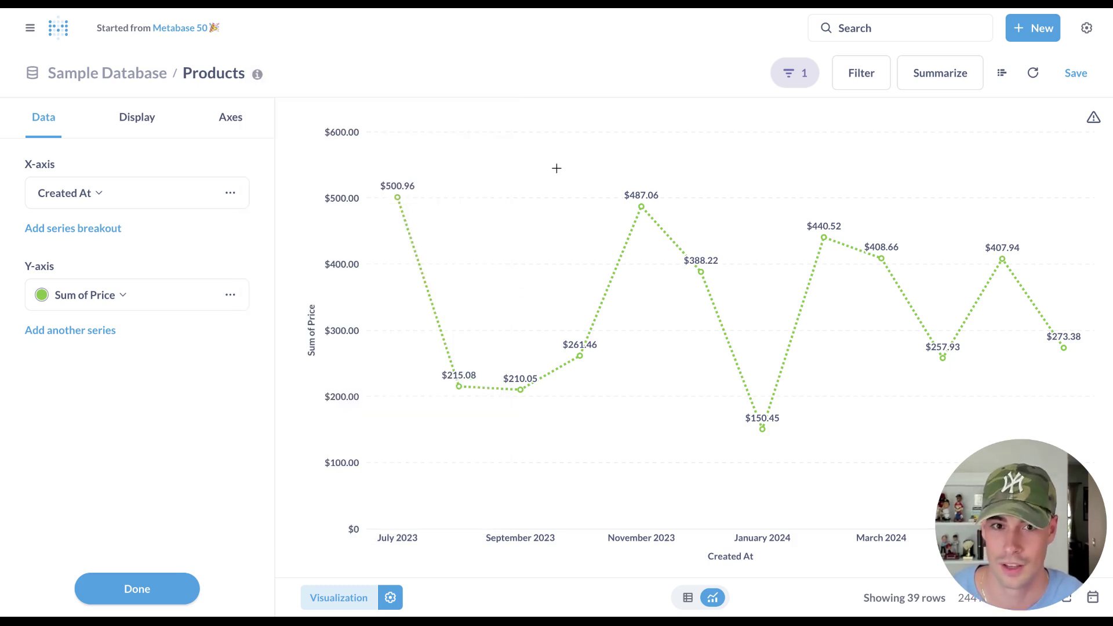
{"action": "left_click", "coordinate": [221, 122]}
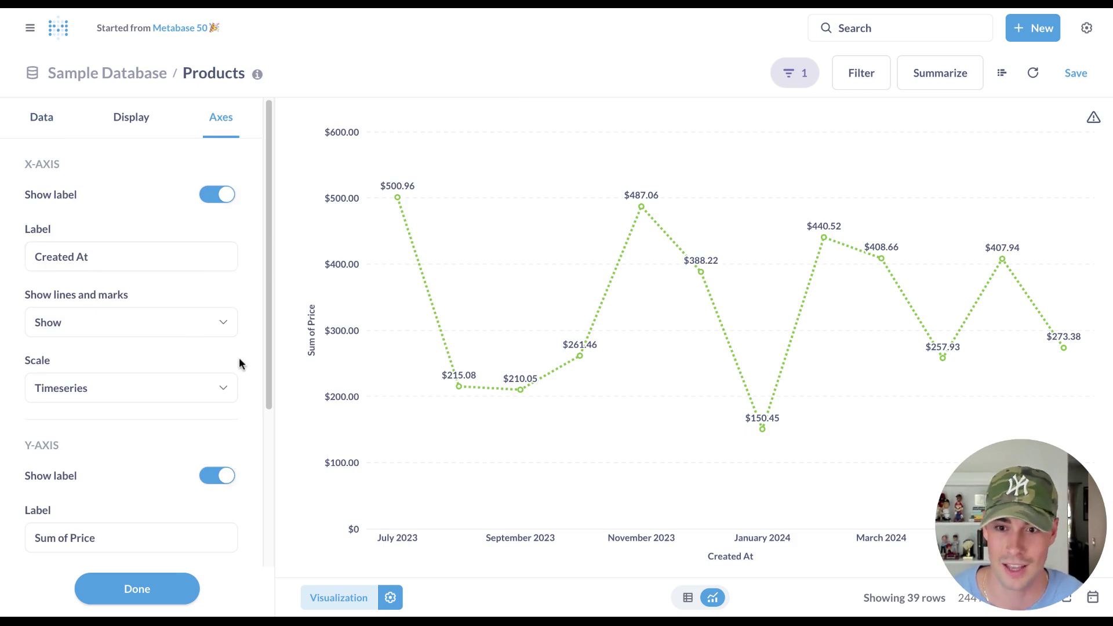
{"action": "scroll", "coordinate": [239, 363], "scroll_direction": "down", "scroll_amount": 4}
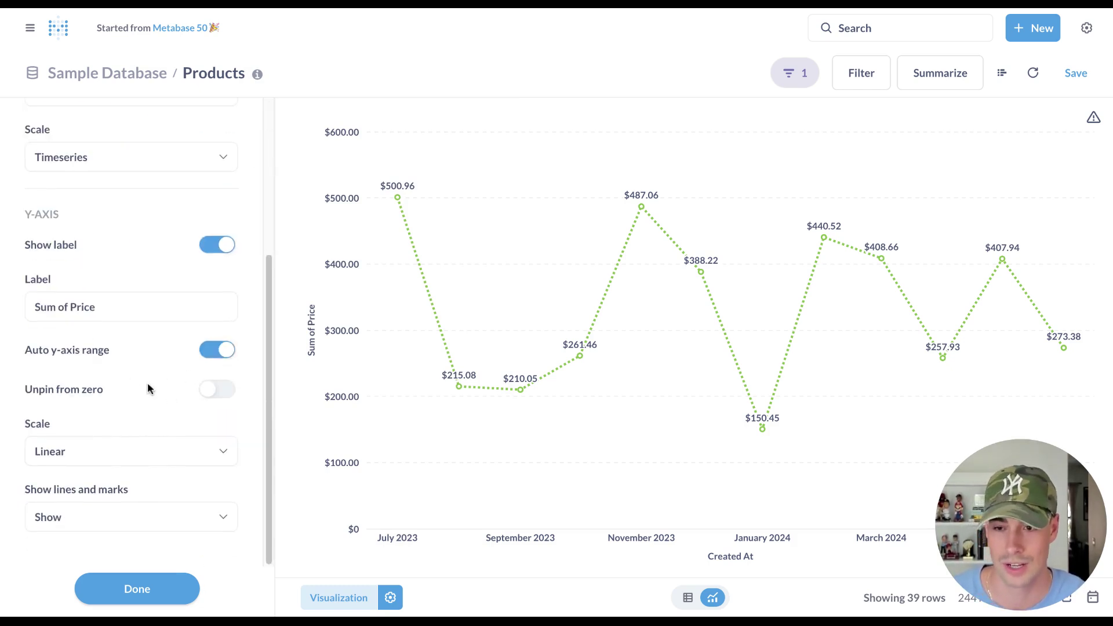
{"action": "left_click", "coordinate": [216, 390]}
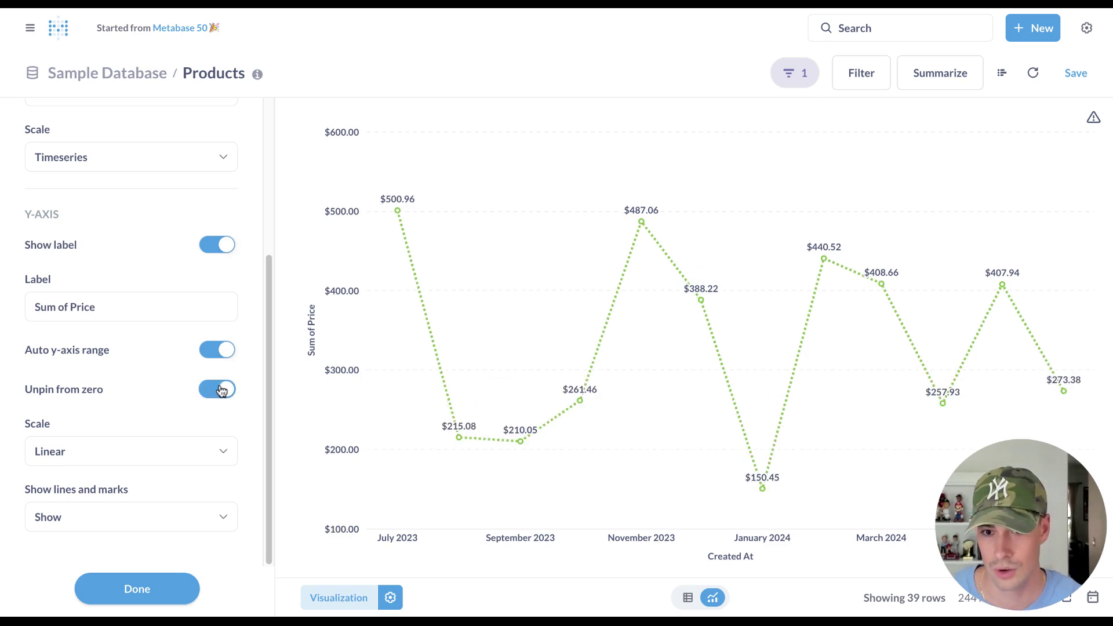
{"action": "left_click", "coordinate": [216, 389]}
{"action": "scroll", "coordinate": [119, 218], "scroll_direction": "up", "scroll_amount": 5}
Step: Multiply the Sum of Price values by 999 in the series formatting options
{"action": "left_click", "coordinate": [51, 129]}
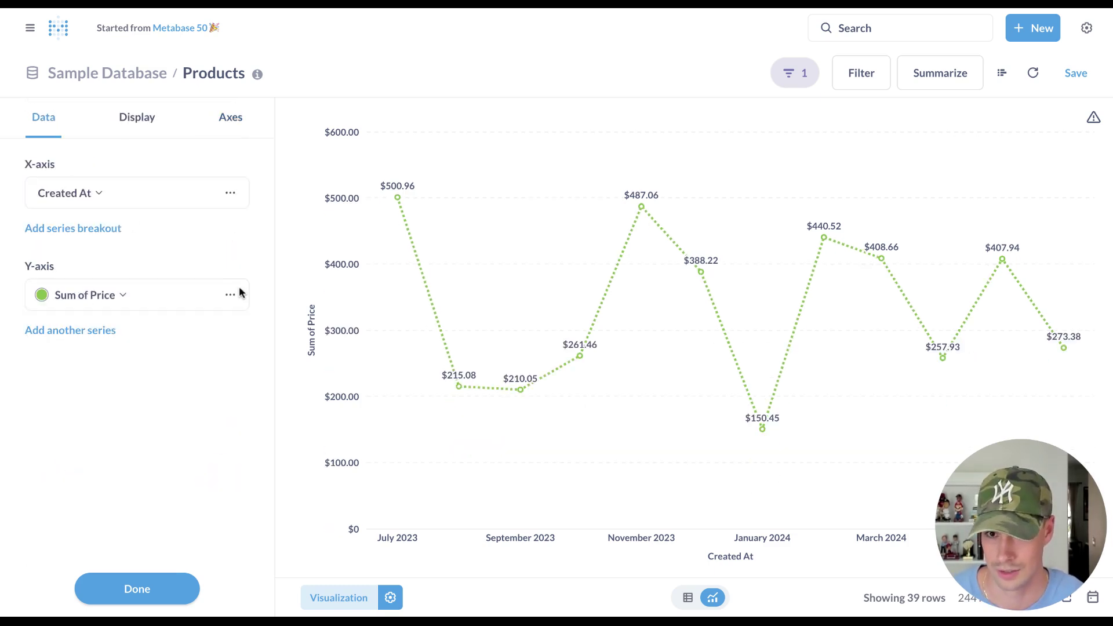
{"action": "left_click", "coordinate": [230, 297]}
{"action": "left_click", "coordinate": [332, 522]}
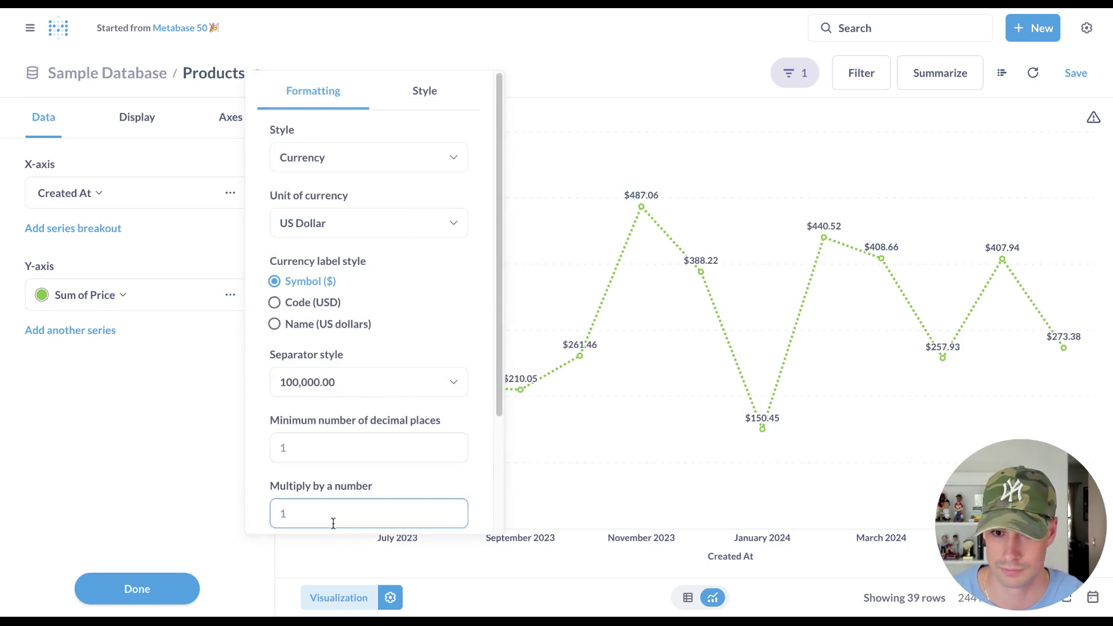
{"action": "type", "text": "999"}
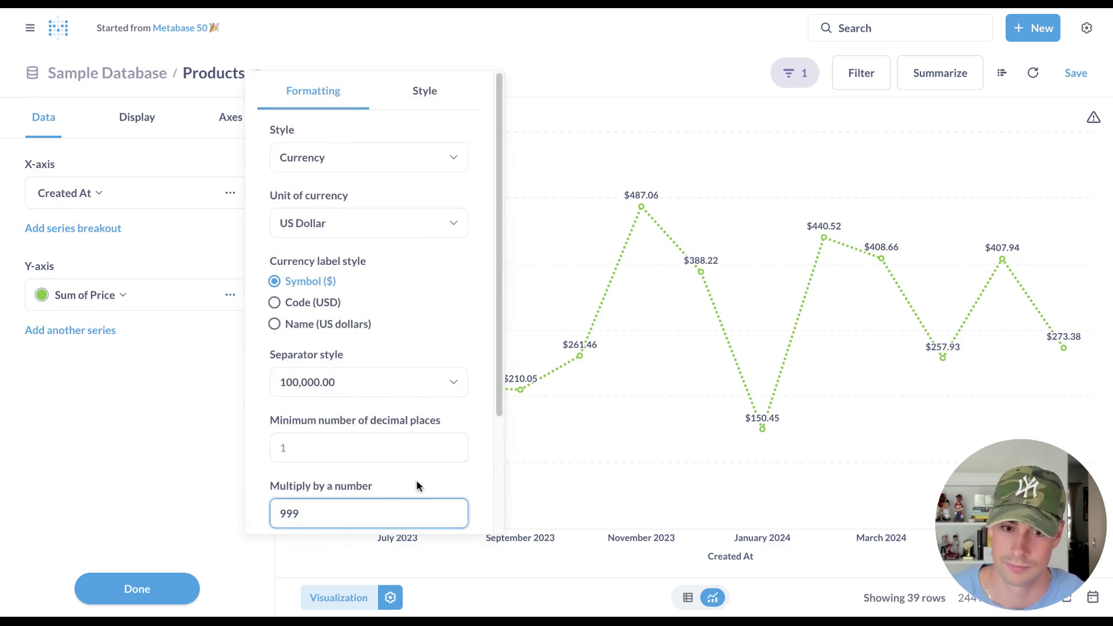
{"action": "left_click", "coordinate": [286, 469]}
{"action": "left_click", "coordinate": [230, 427]}
Step: Turn on Unpin from zero so the y-axis starts at $100.0k
{"action": "left_click", "coordinate": [215, 130]}
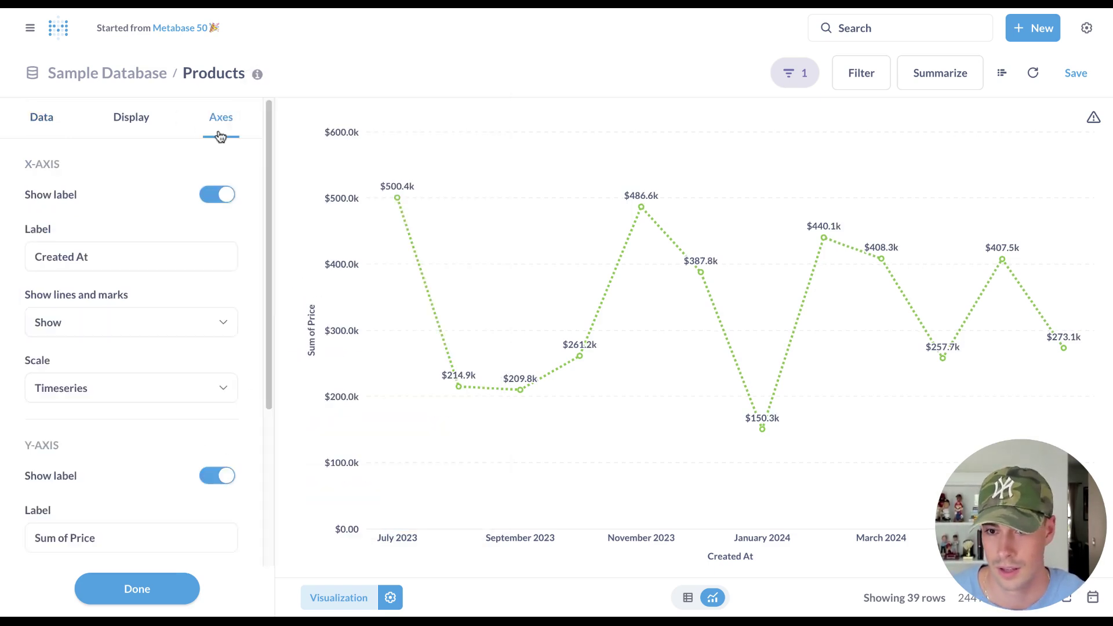
{"action": "scroll", "coordinate": [139, 406], "scroll_direction": "down", "scroll_amount": 4}
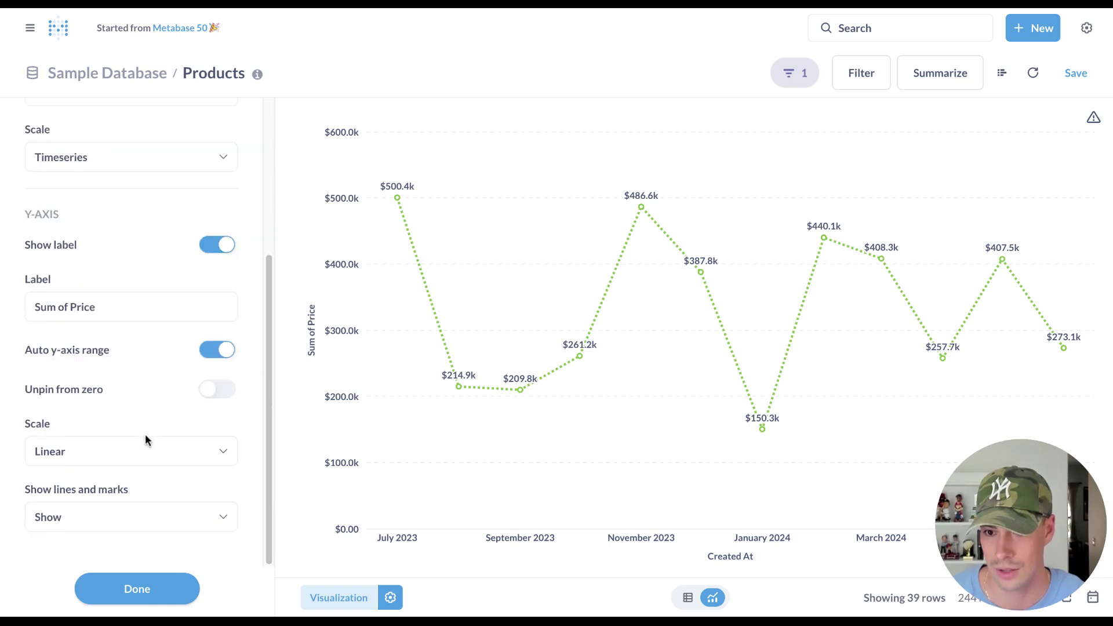
{"action": "left_click", "coordinate": [224, 391]}
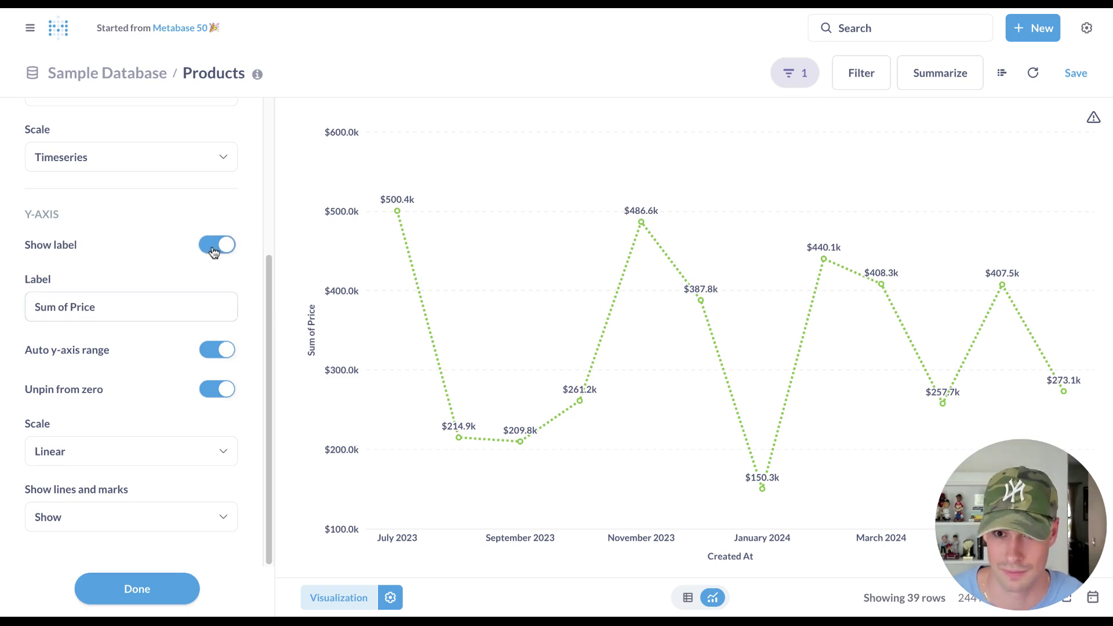
{"action": "scroll", "coordinate": [215, 179], "scroll_direction": "up", "scroll_amount": 5}
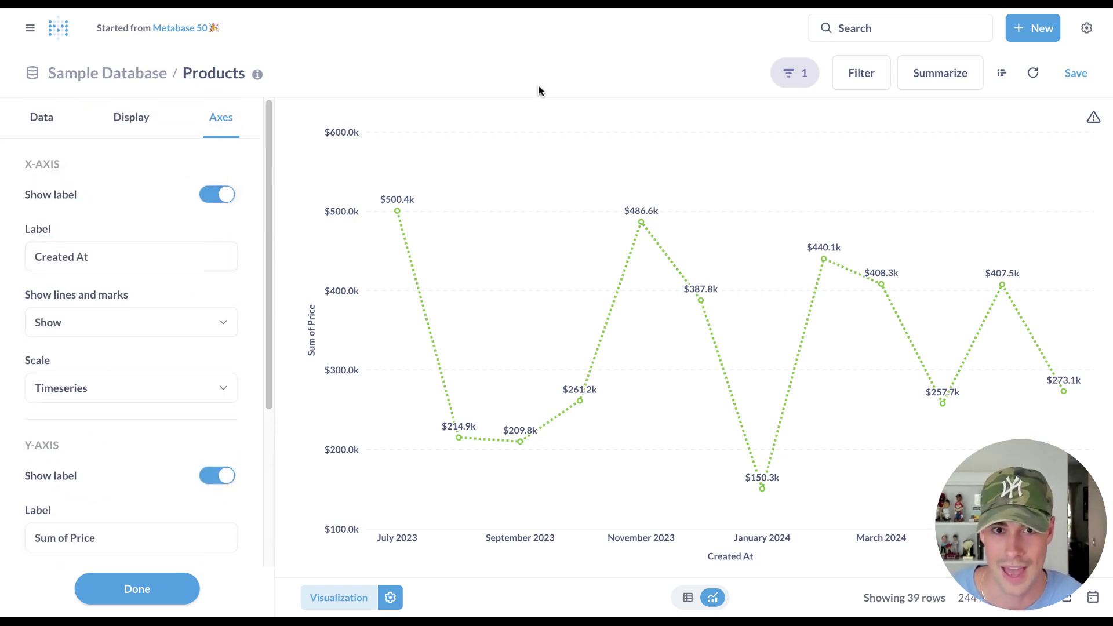